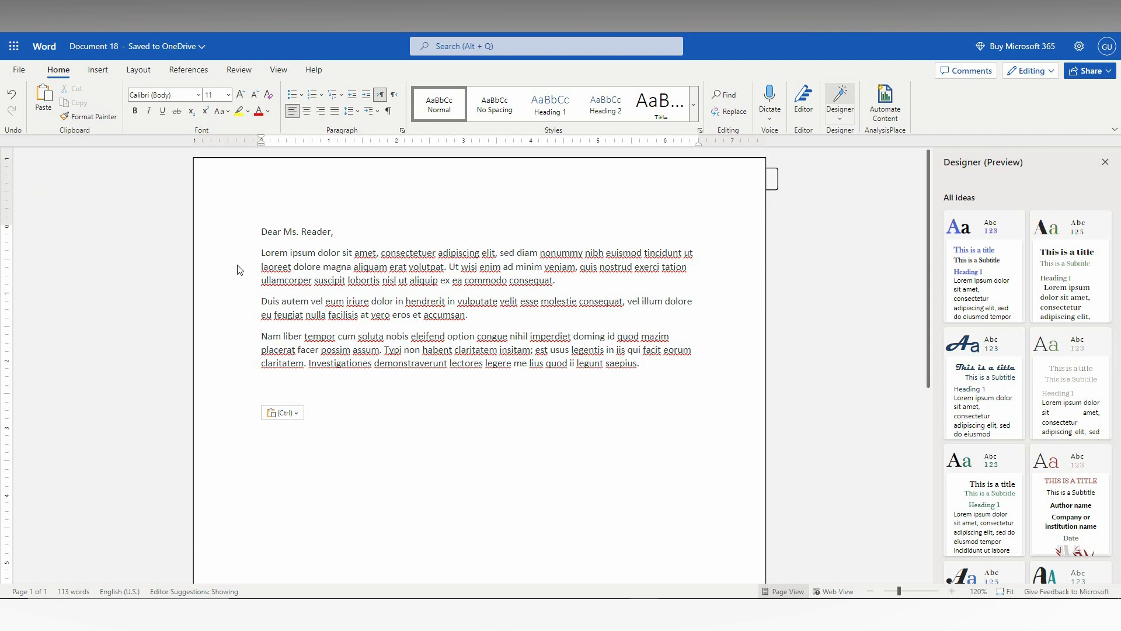
Select the first Lorem ipsum paragraph and try 2.5 and wider line spacing.
left_click_drag(260, 254, 568, 277)
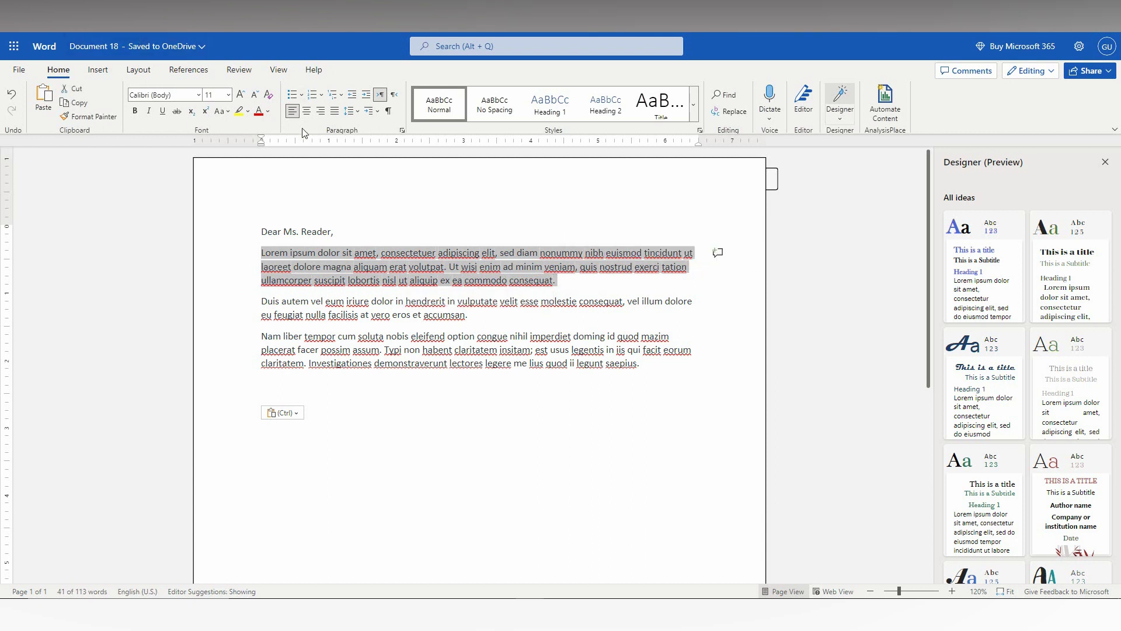
left_click(353, 111)
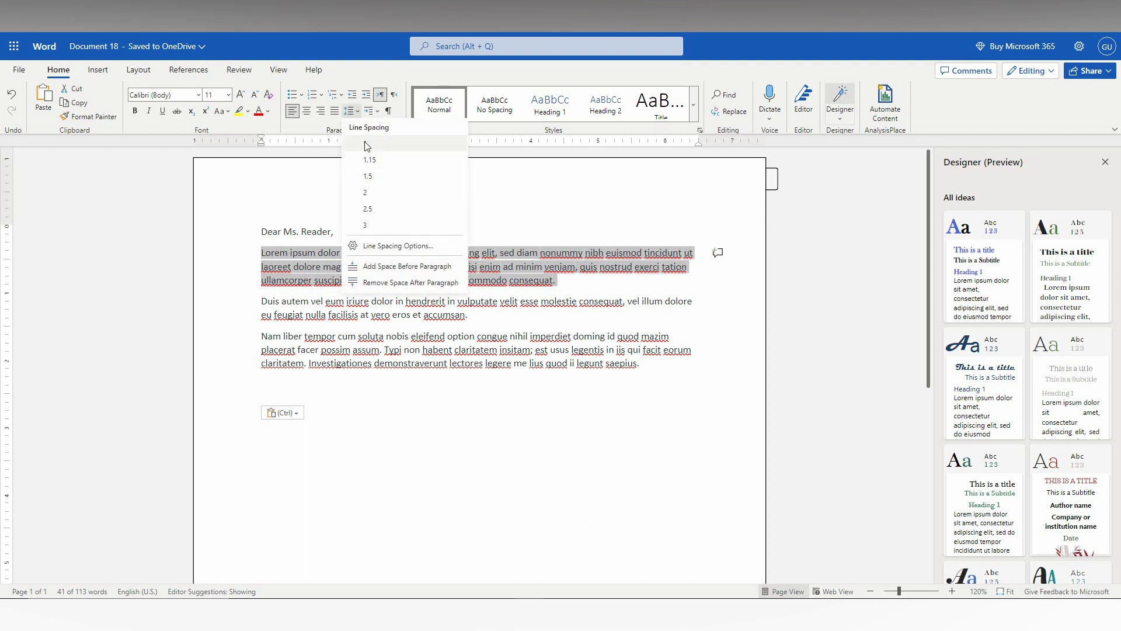
left_click(368, 209)
left_click(355, 110)
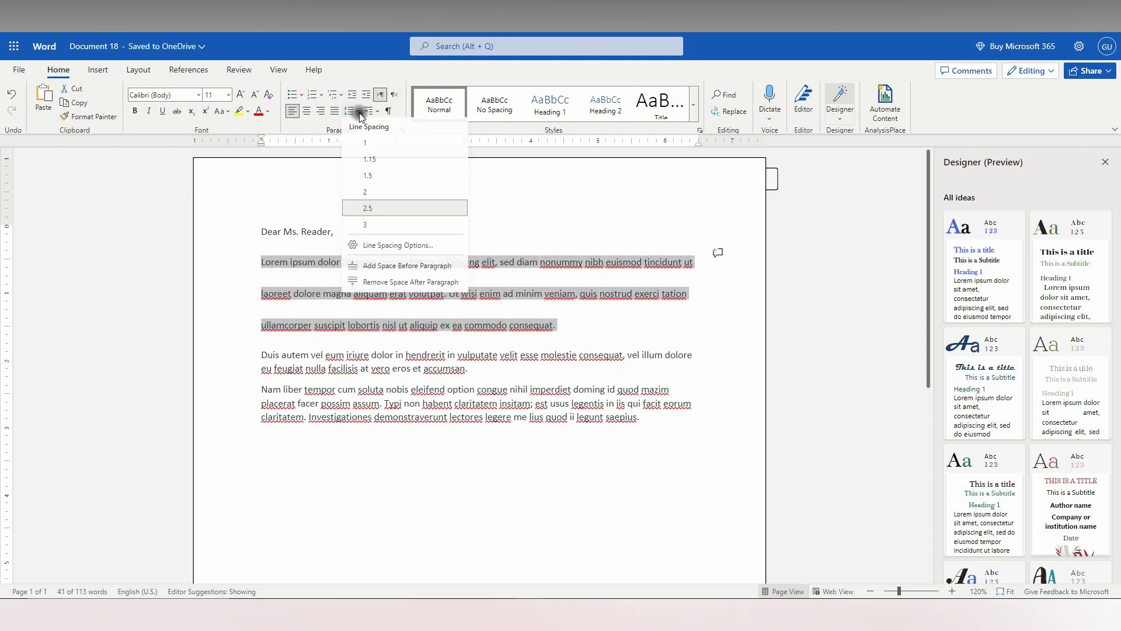
left_click(366, 224)
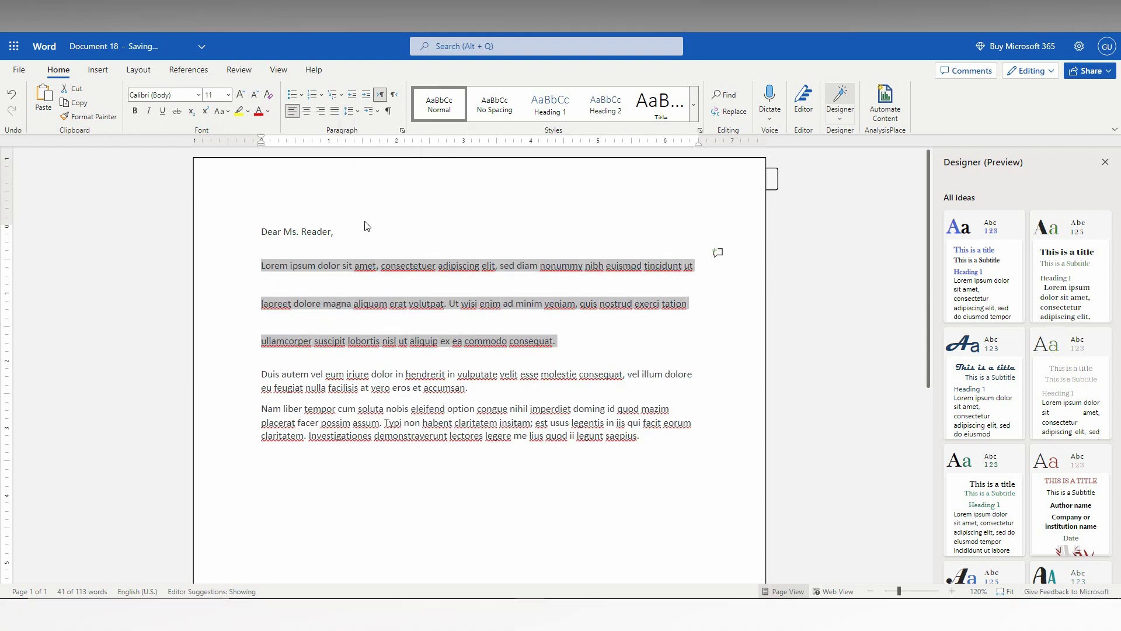
Reset the first paragraph to single spacing, then settle on 1.15 spacing.
left_click(353, 112)
left_click(364, 143)
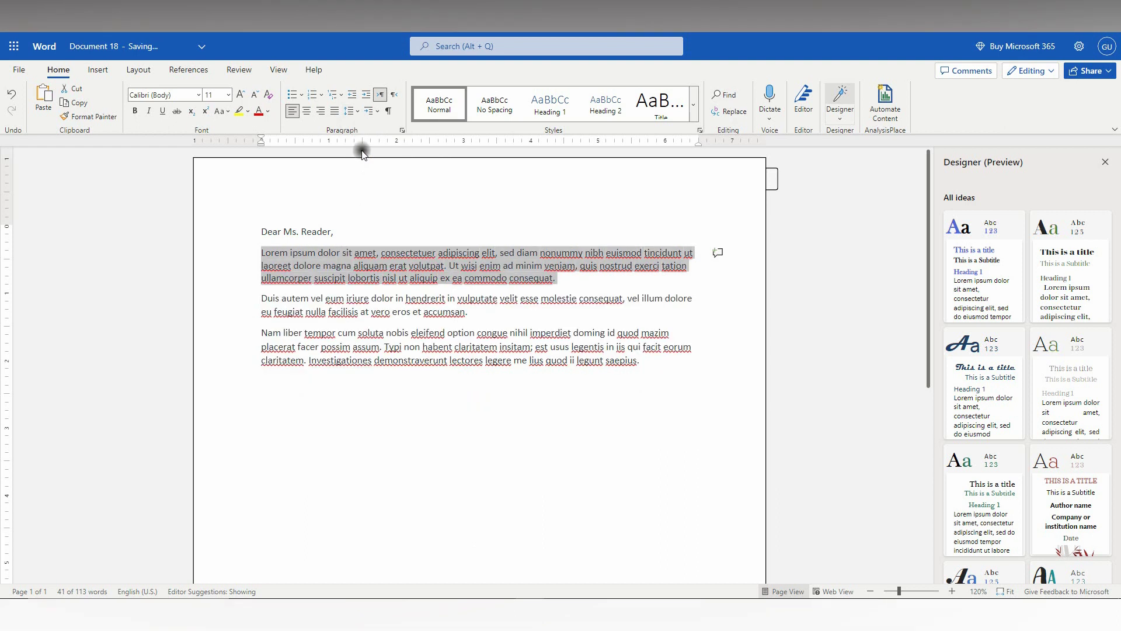
left_click(355, 111)
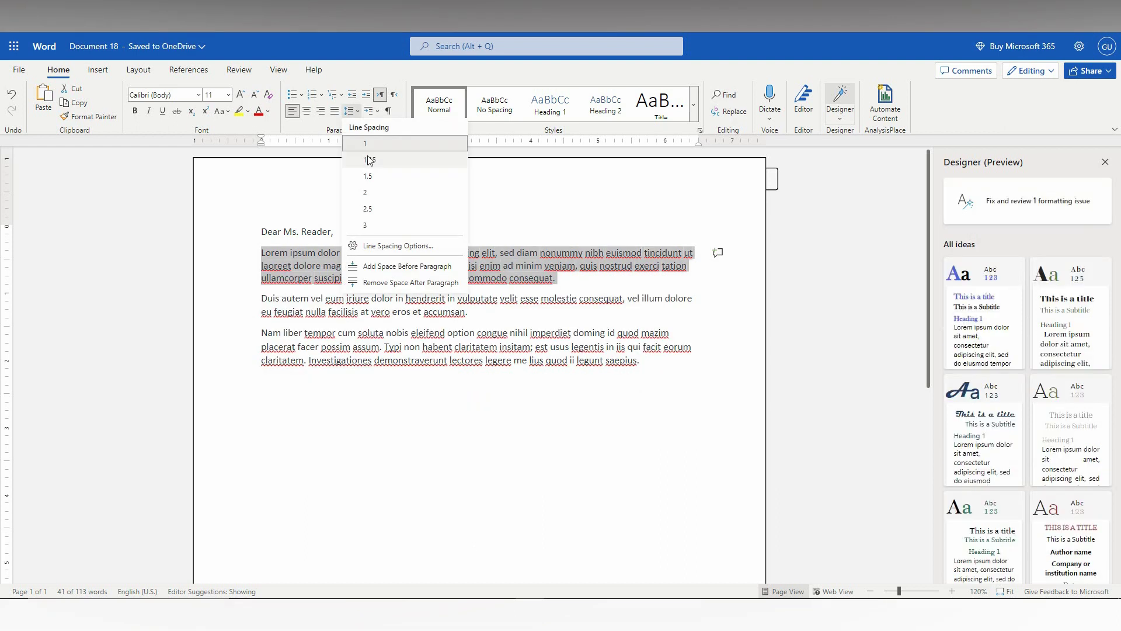
left_click(368, 159)
left_click(357, 112)
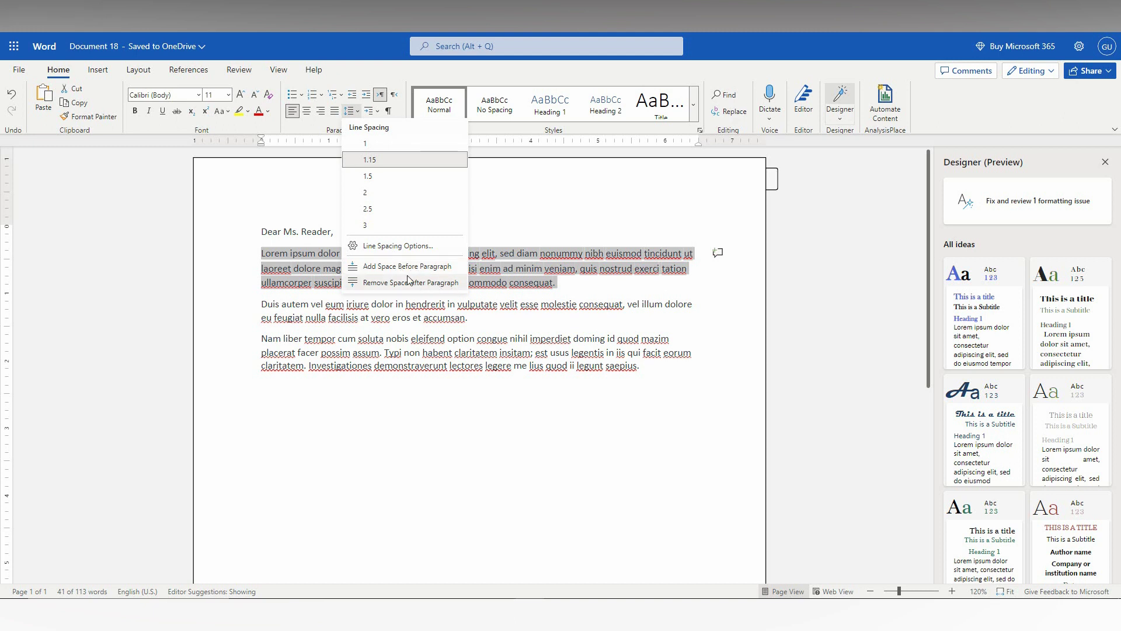
Review the first paragraph's Paragraph settings, keep Left alignment, and confirm with OK.
left_click(385, 248)
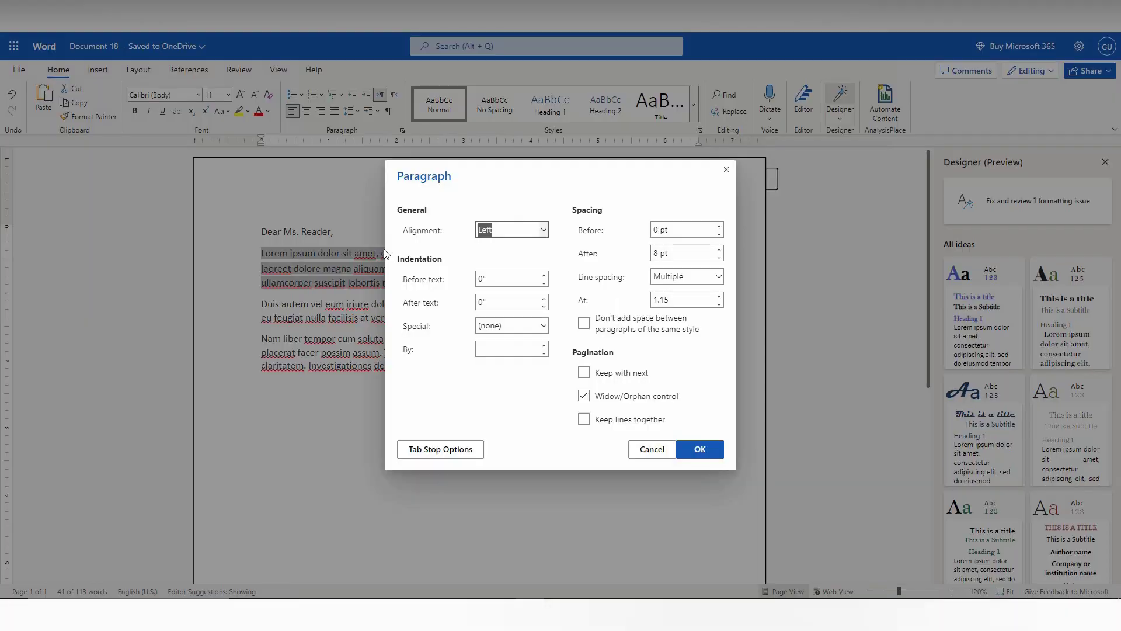
left_click(545, 231)
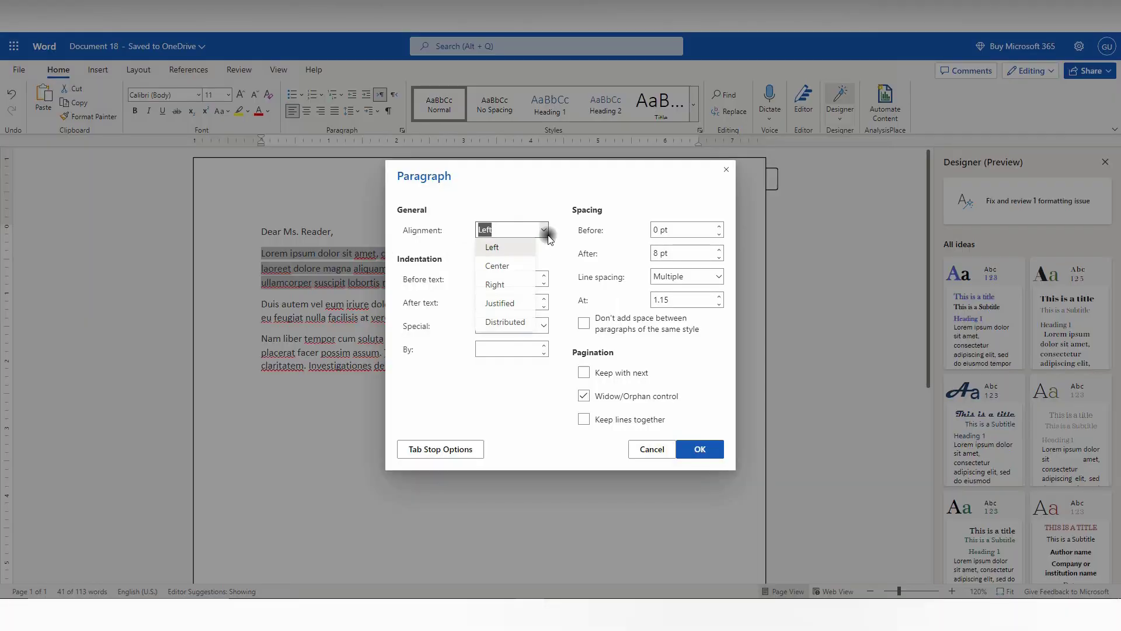
left_click(564, 256)
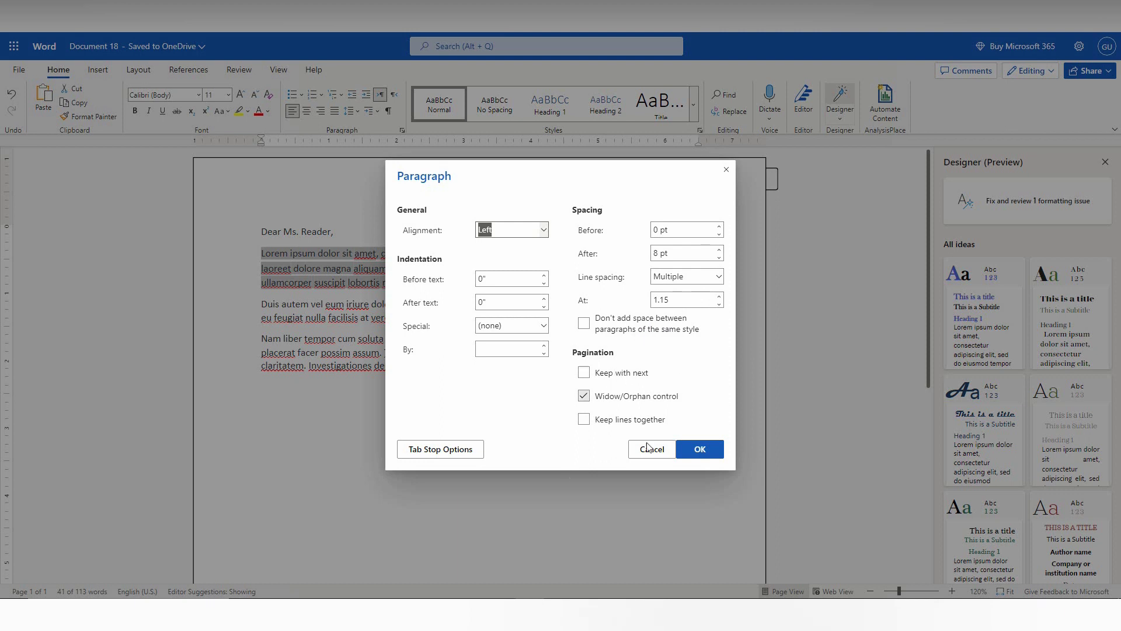
left_click(700, 451)
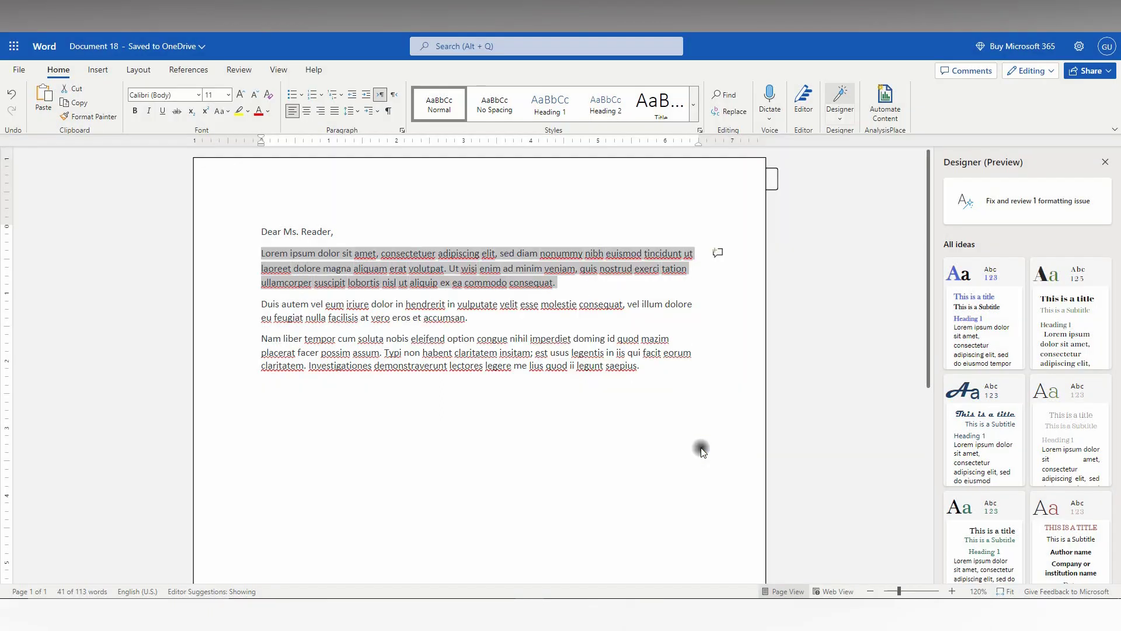
Apply 1.5 line spacing to the three selected Lorem ipsum paragraphs, then deselect.
left_click(306, 271)
left_click_drag(258, 253, 649, 375)
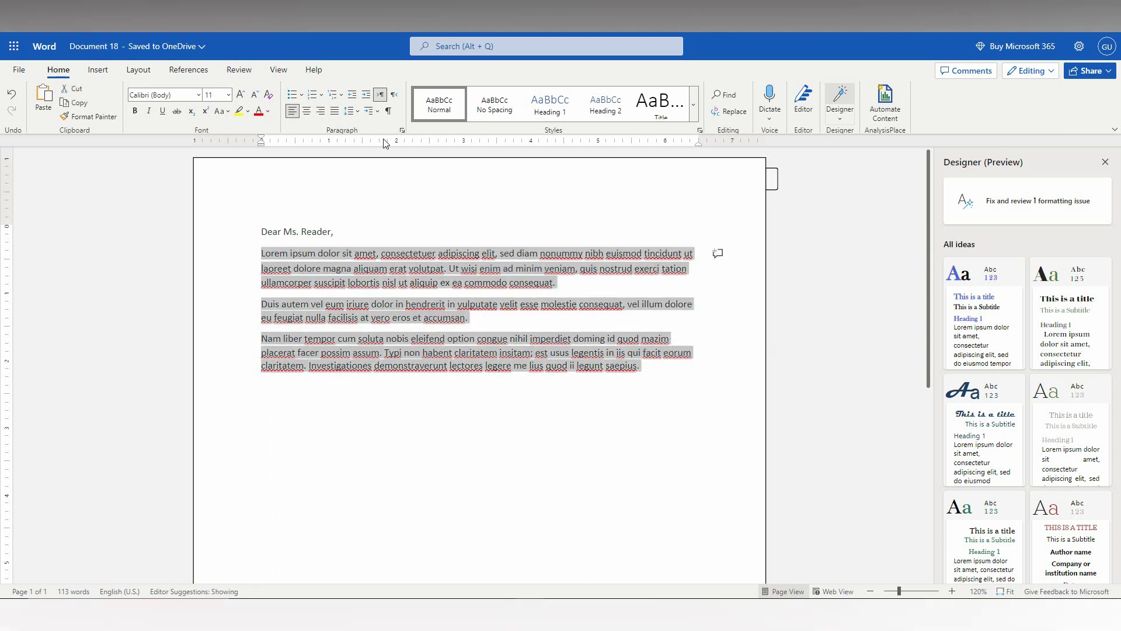
left_click(359, 114)
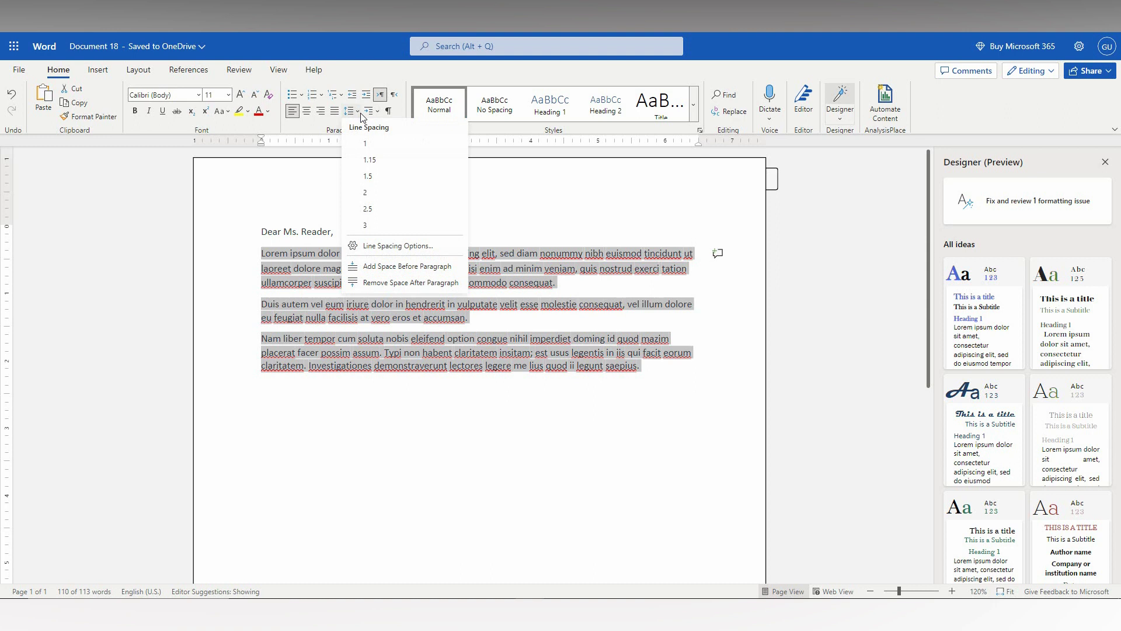
left_click(372, 176)
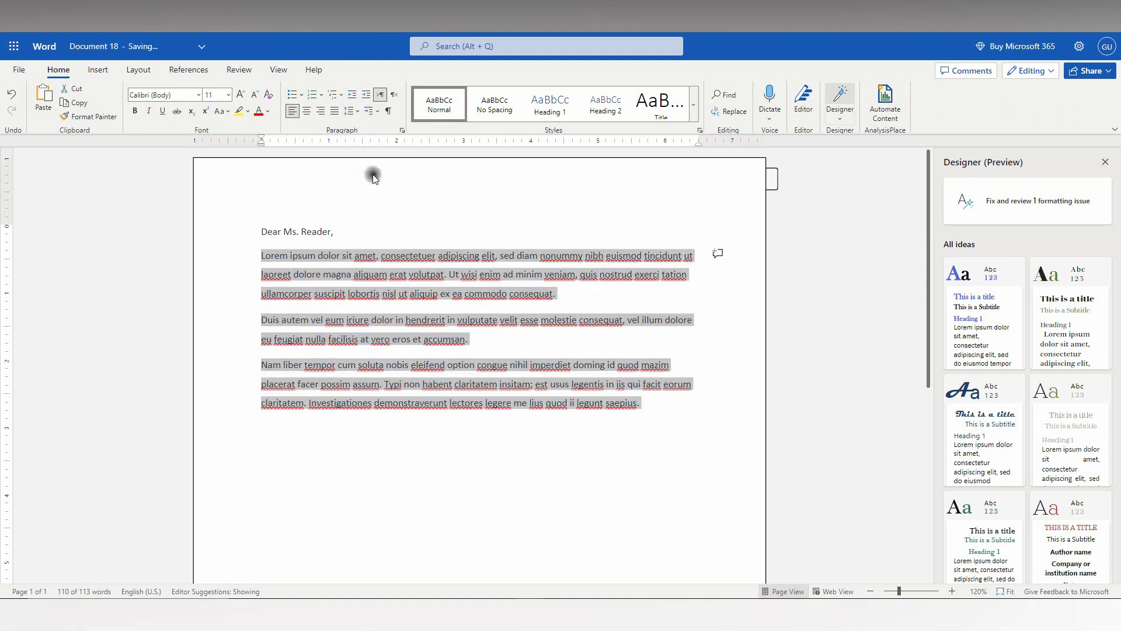
left_click(564, 447)
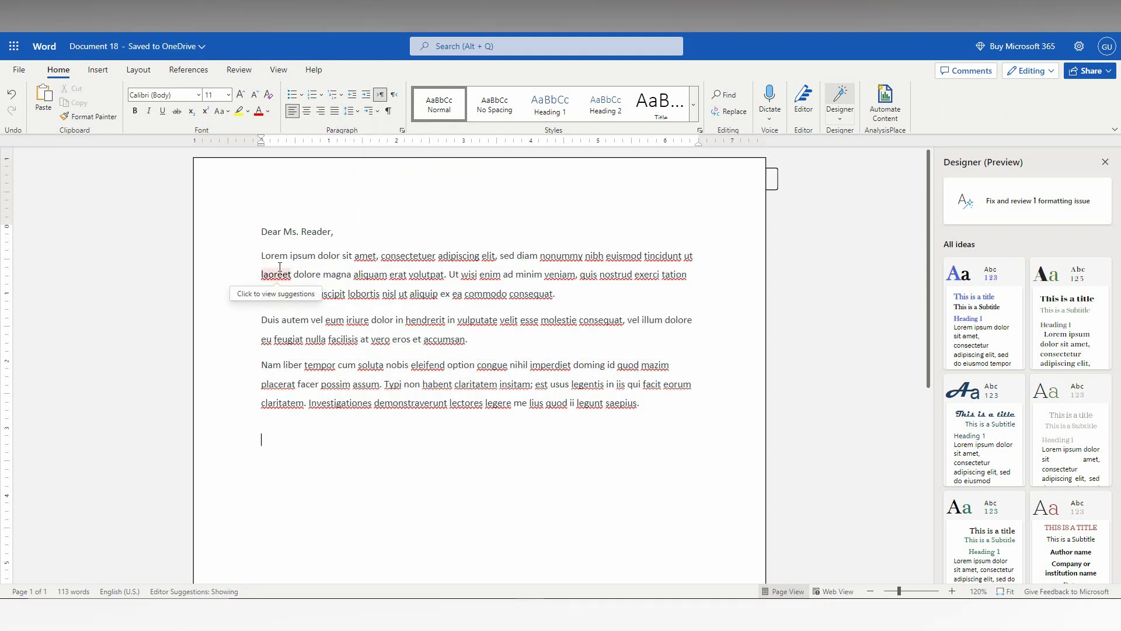
Give the first Lorem ipsum paragraph triple line spacing.
left_click_drag(261, 254, 560, 294)
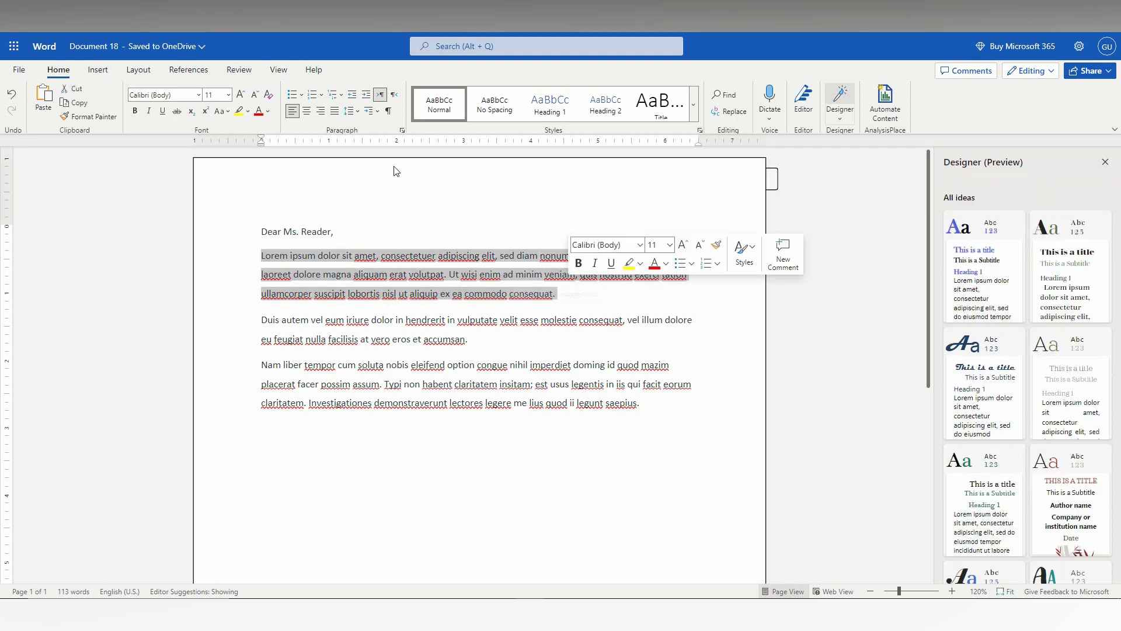
left_click(352, 110)
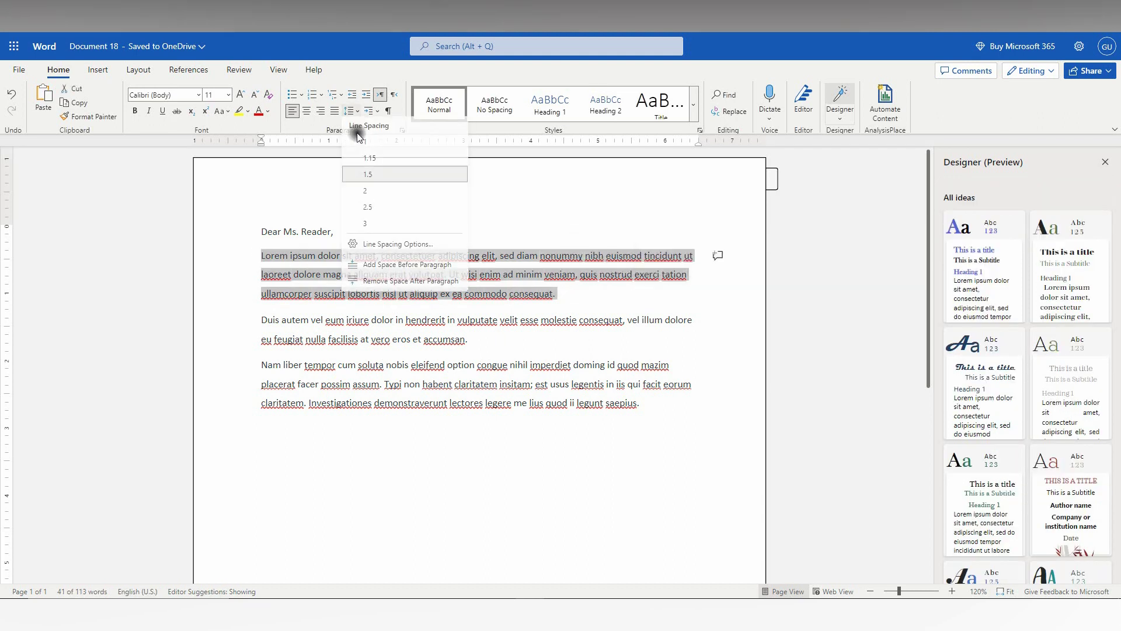
left_click(373, 229)
left_click(487, 491)
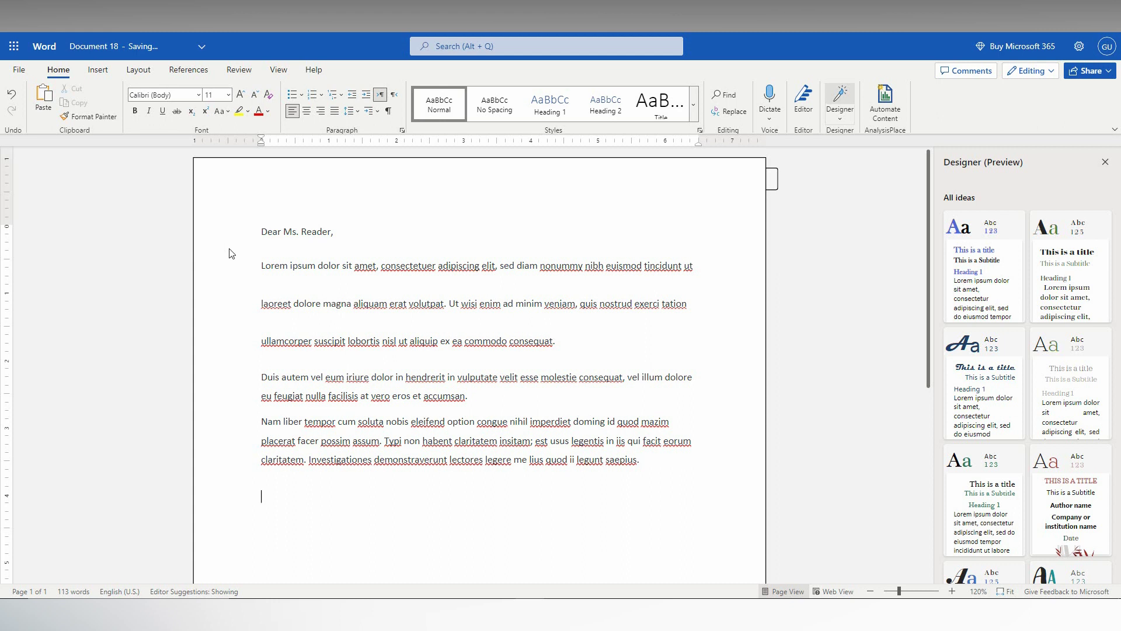
Set all three paragraphs back to matching 1.5 line spacing.
left_click(256, 265, "shift")
left_click(351, 112)
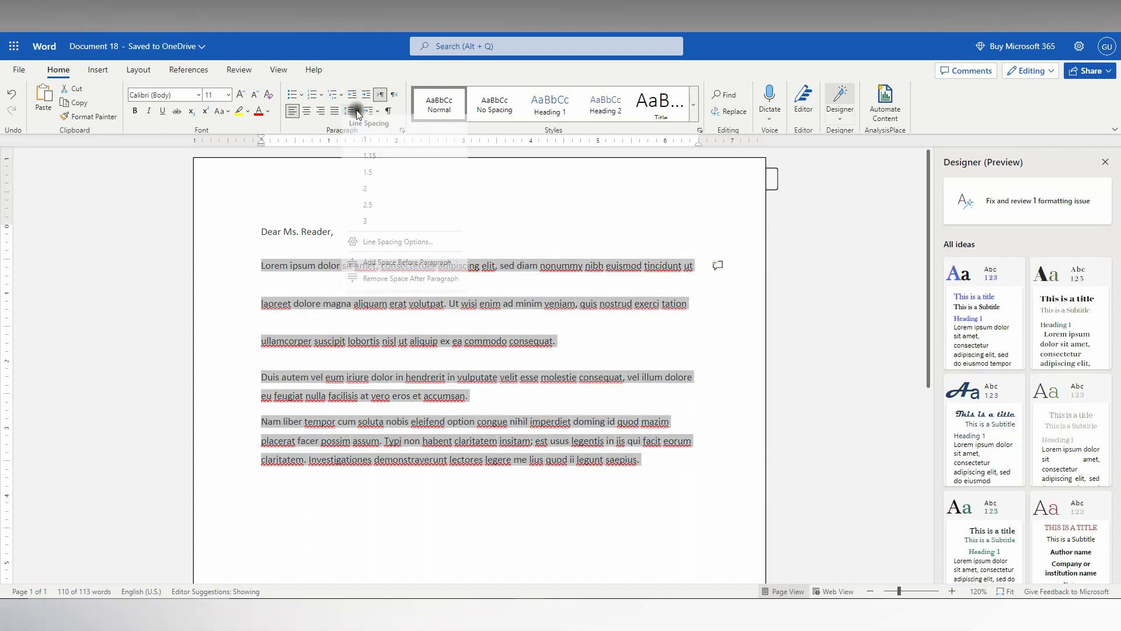
left_click(377, 175)
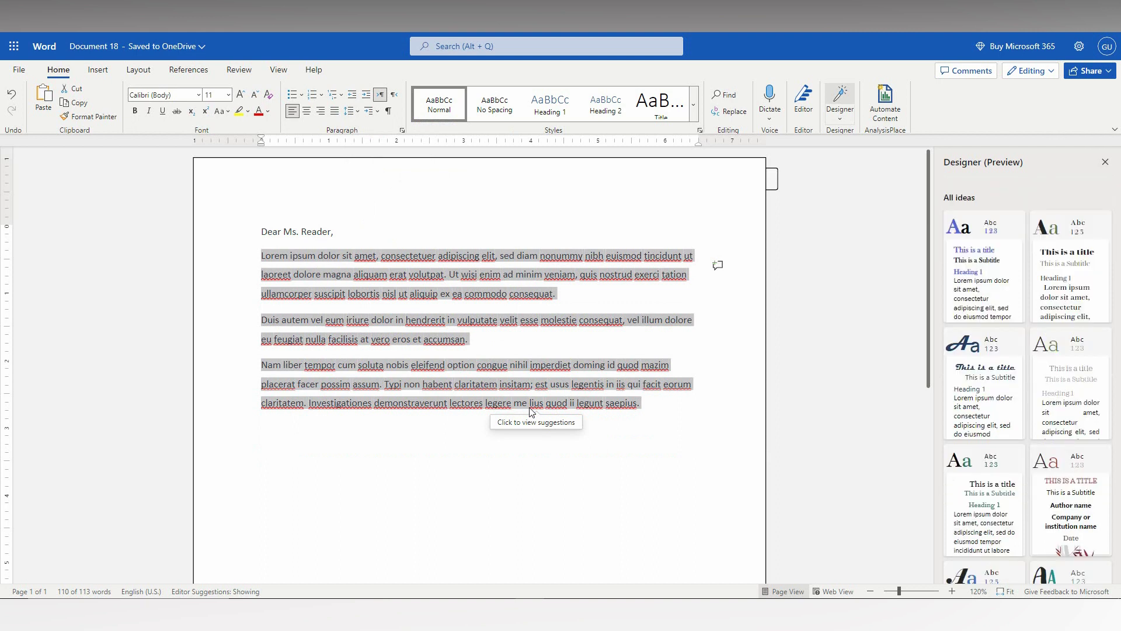
left_click(441, 453)
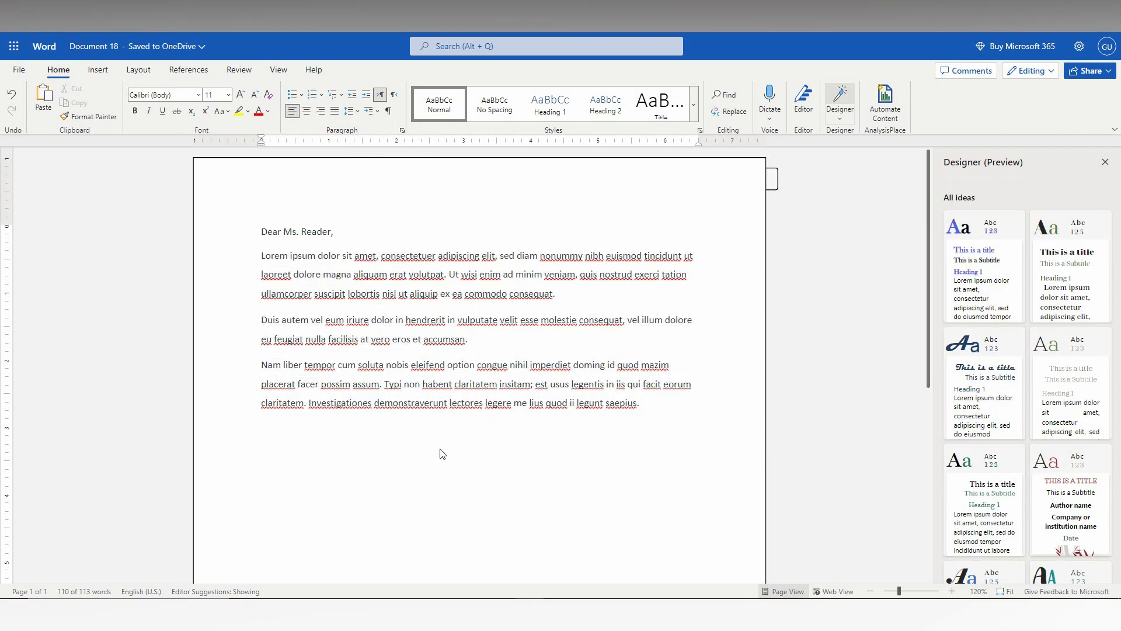